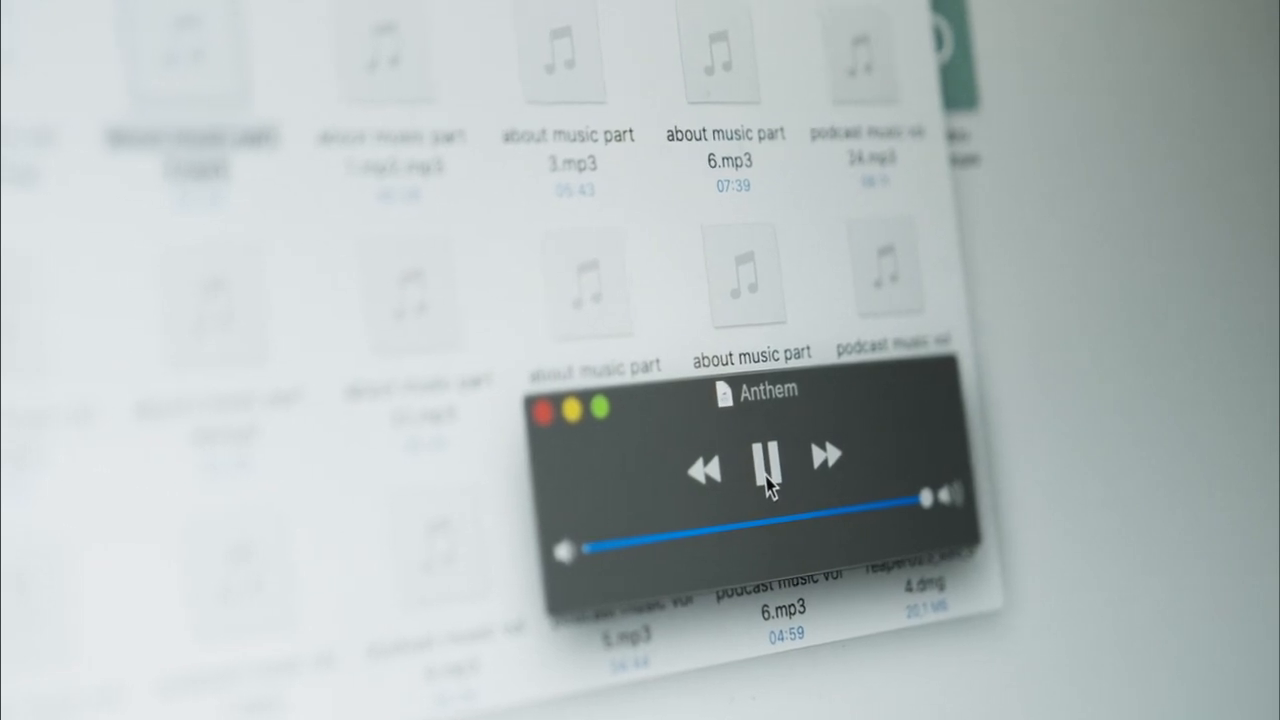
Step: Toggle the Anthem track between pause and play repeatedly, ending with playback resumed
click(742, 462)
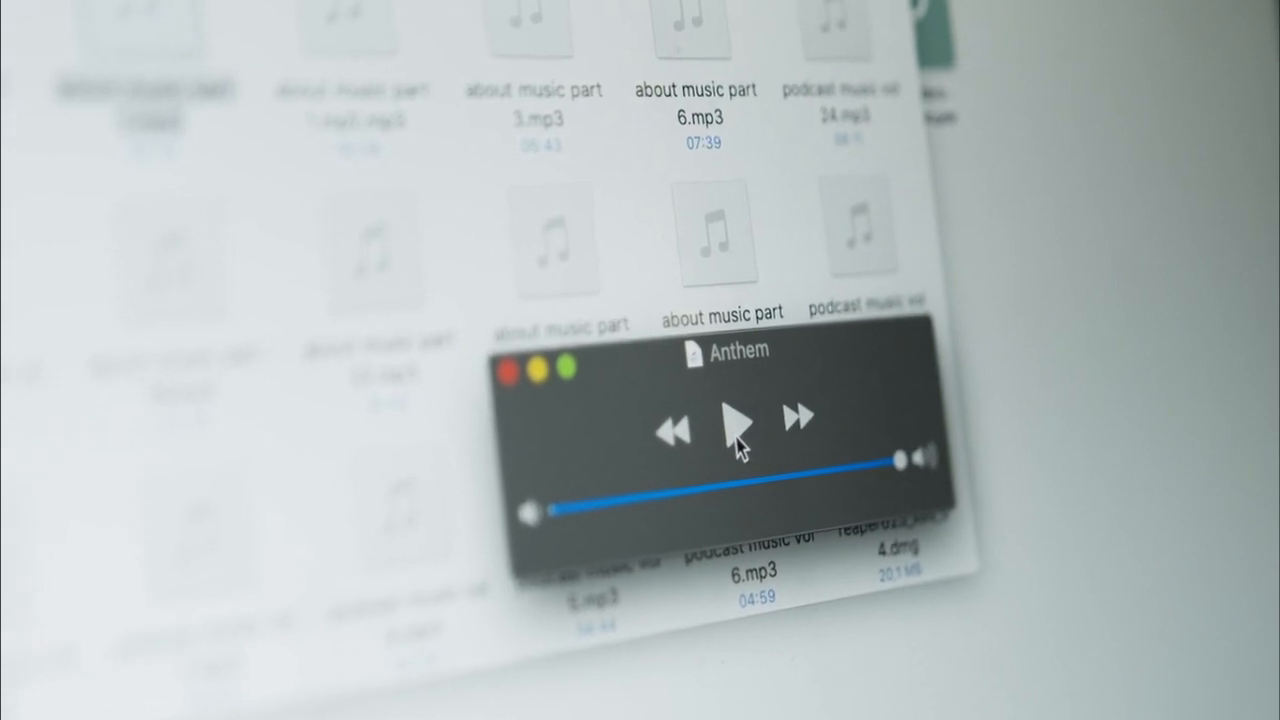
click(738, 430)
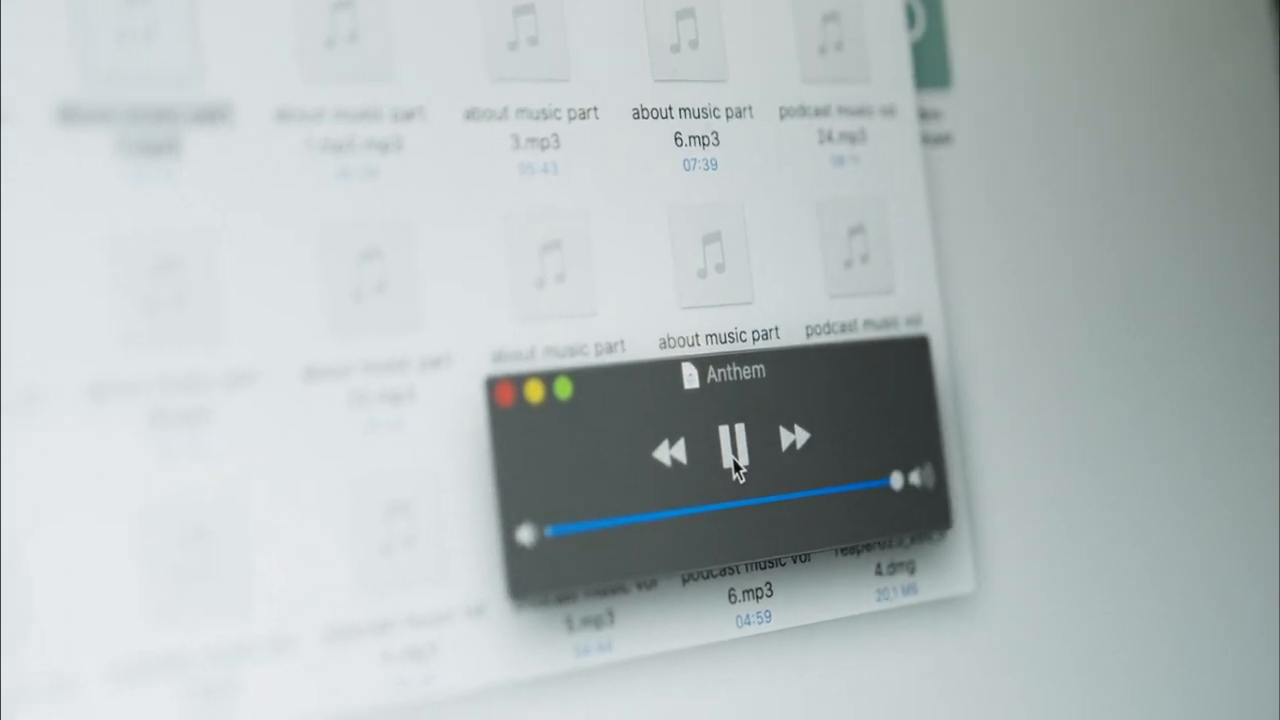
click(718, 435)
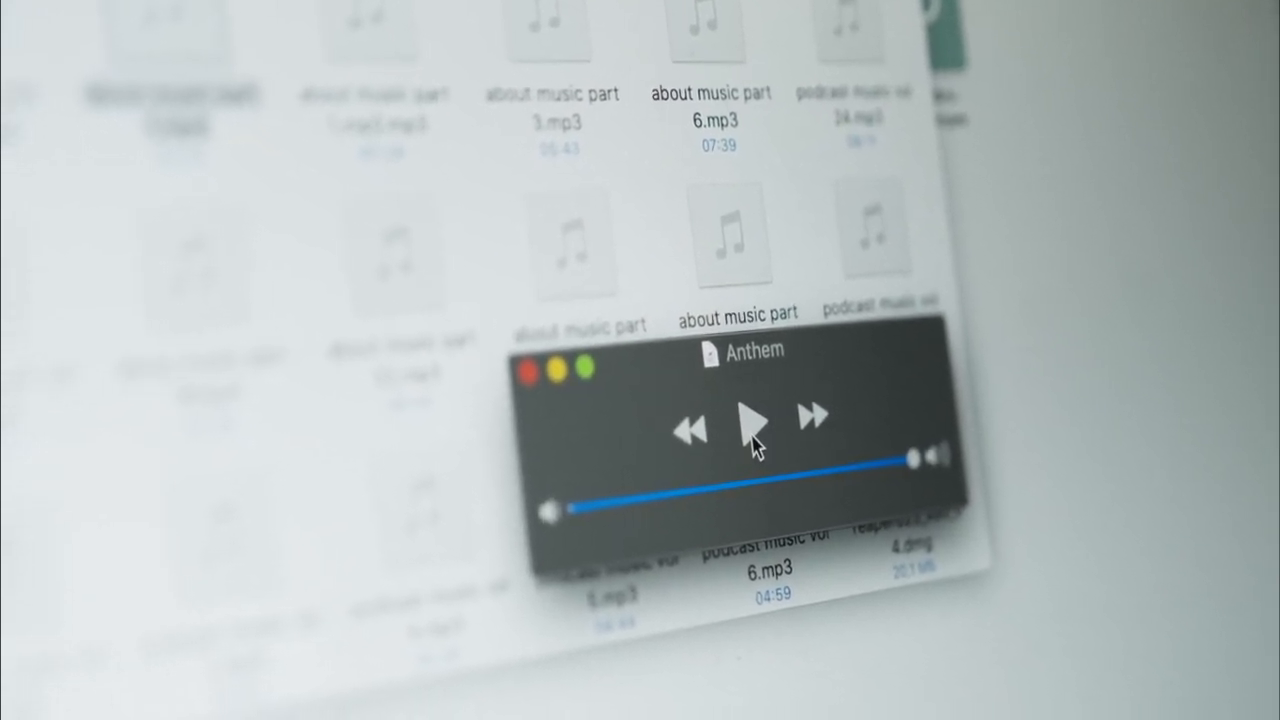
click(731, 440)
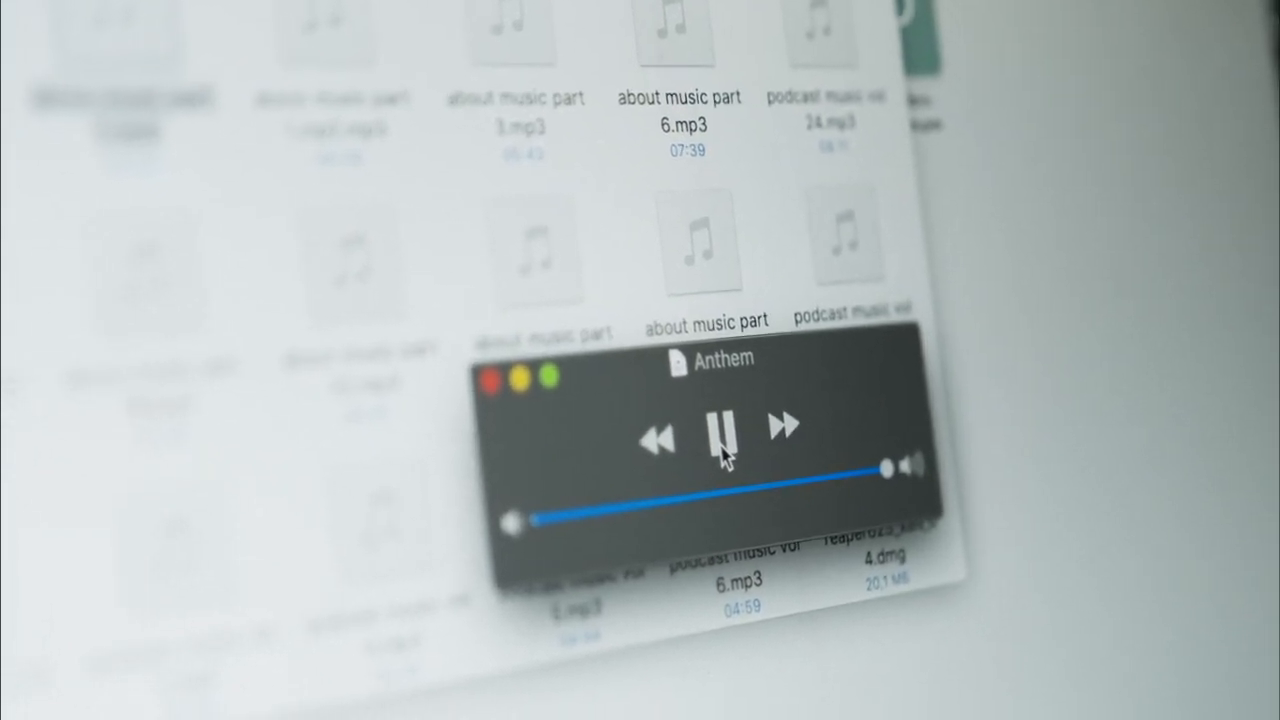
click(722, 440)
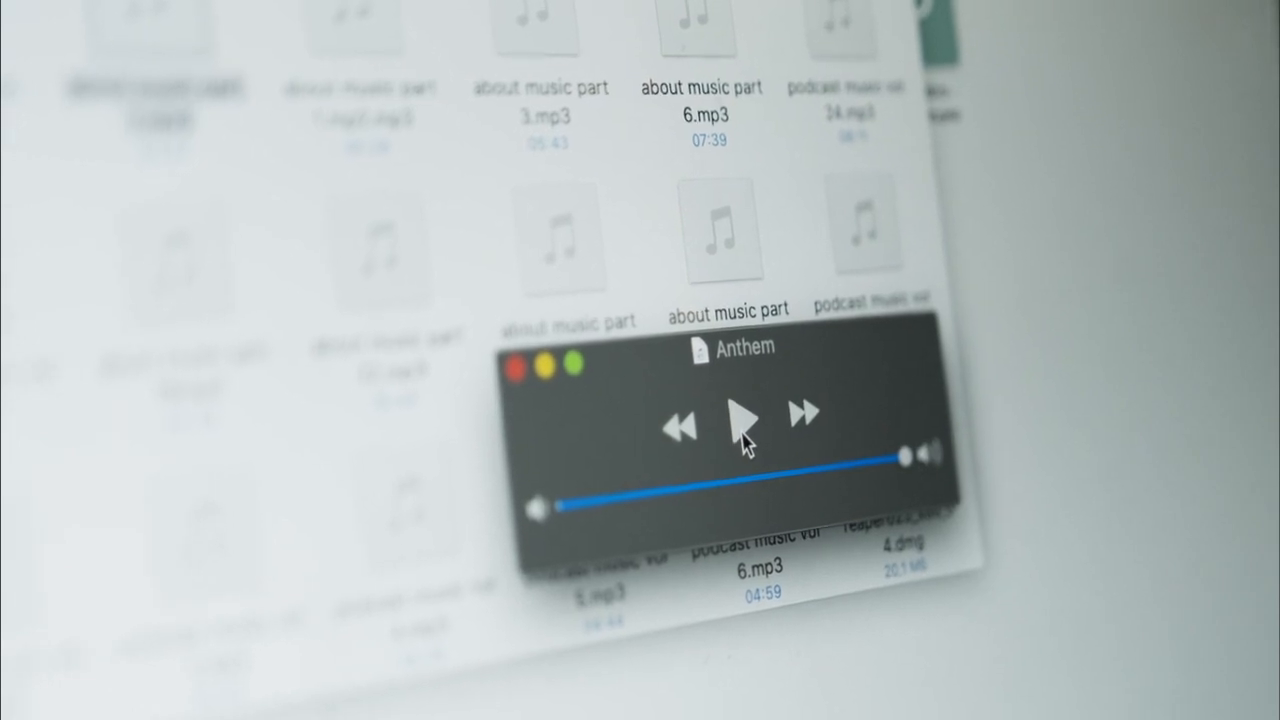
click(745, 432)
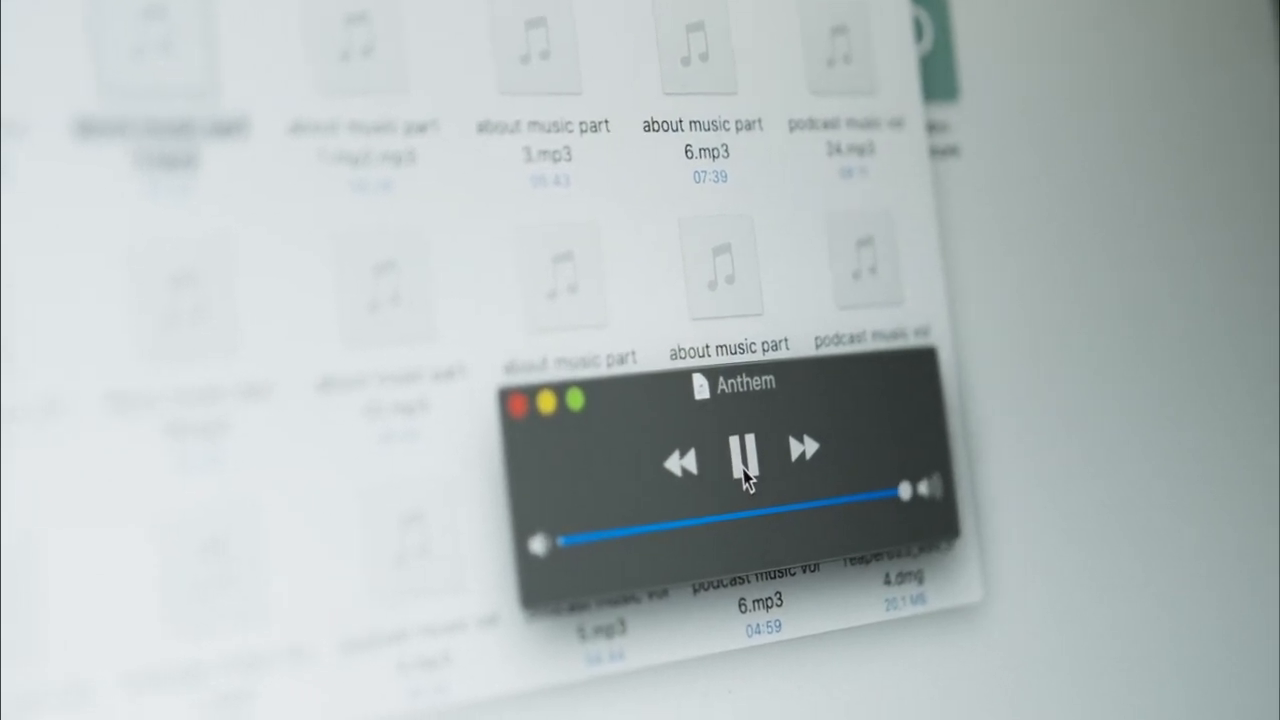
click(718, 440)
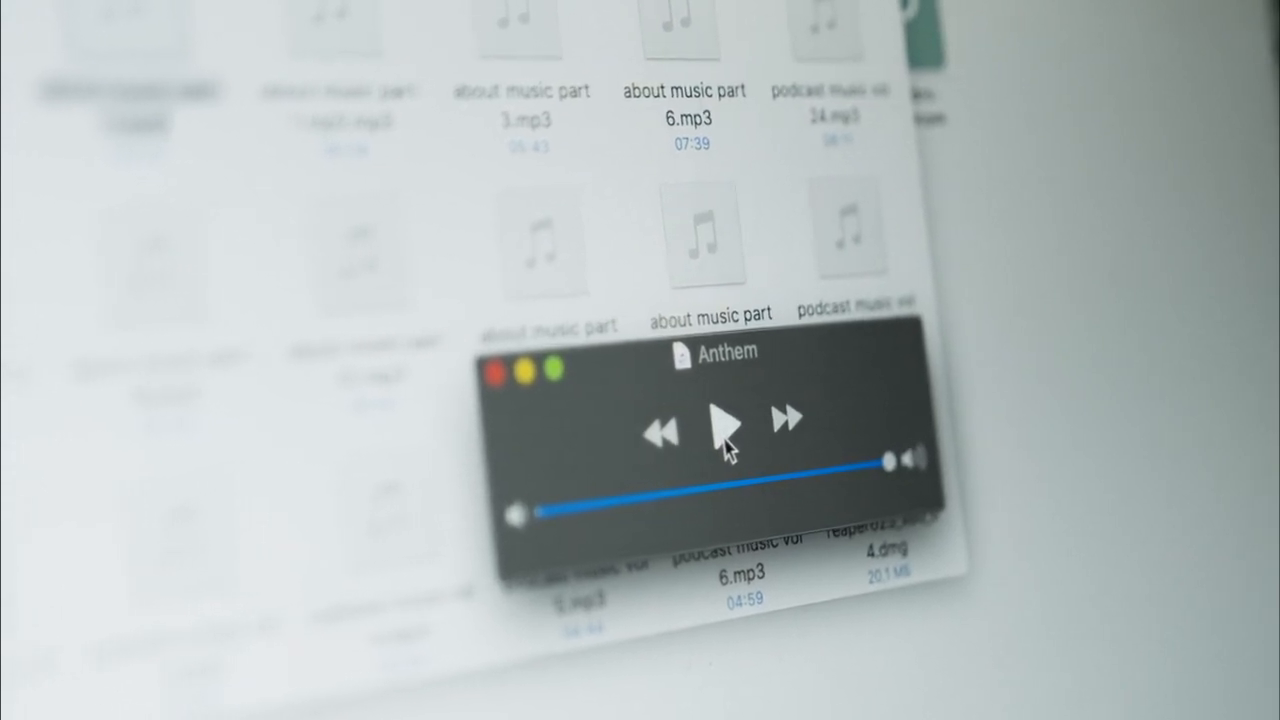
click(738, 425)
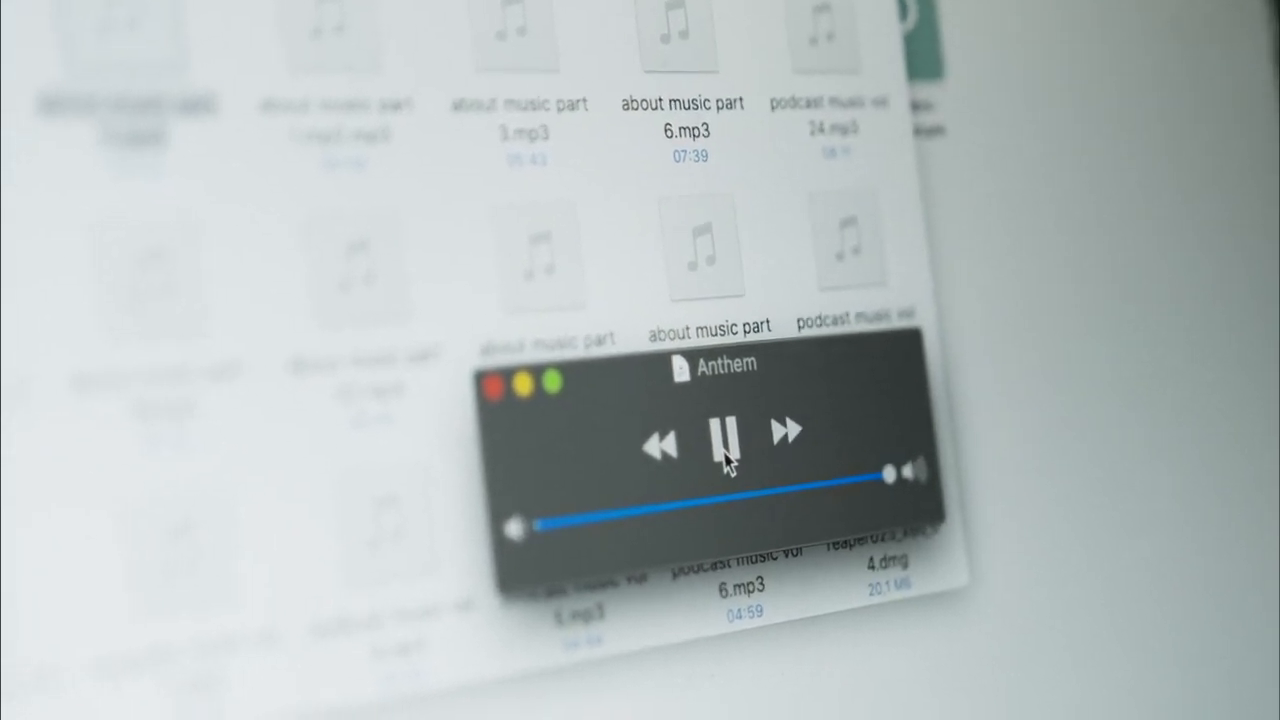
click(726, 440)
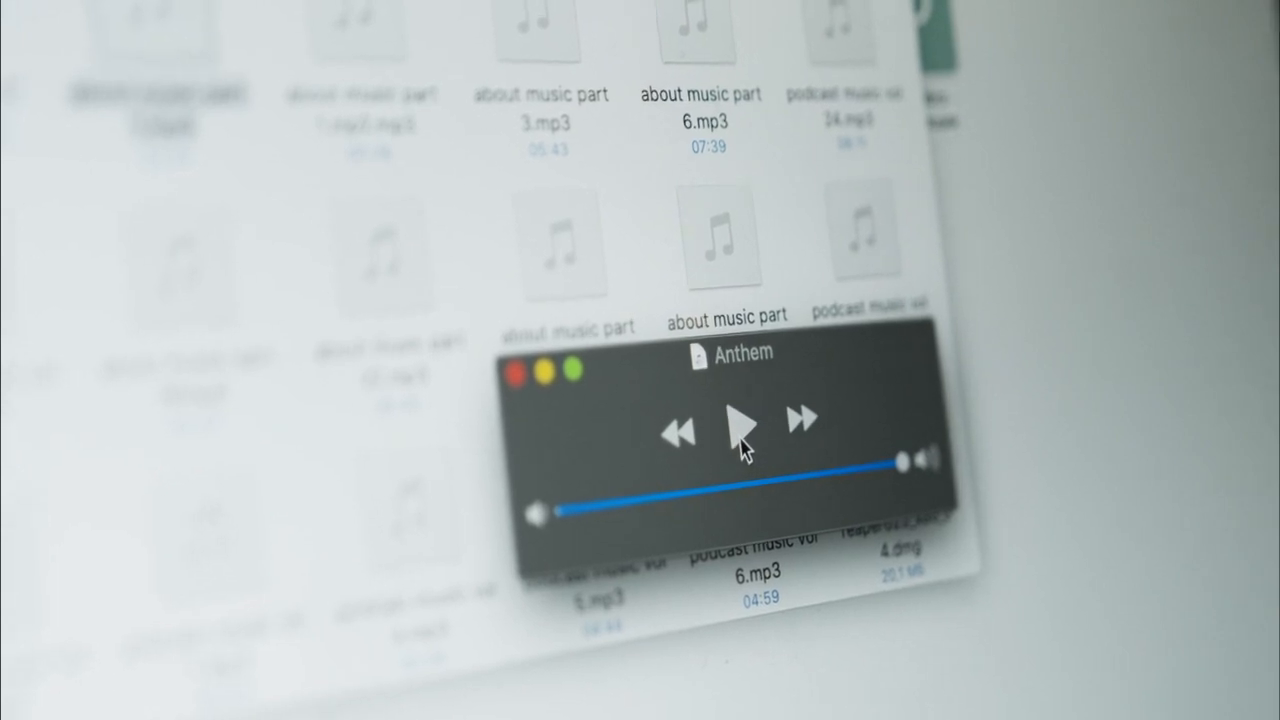
click(743, 430)
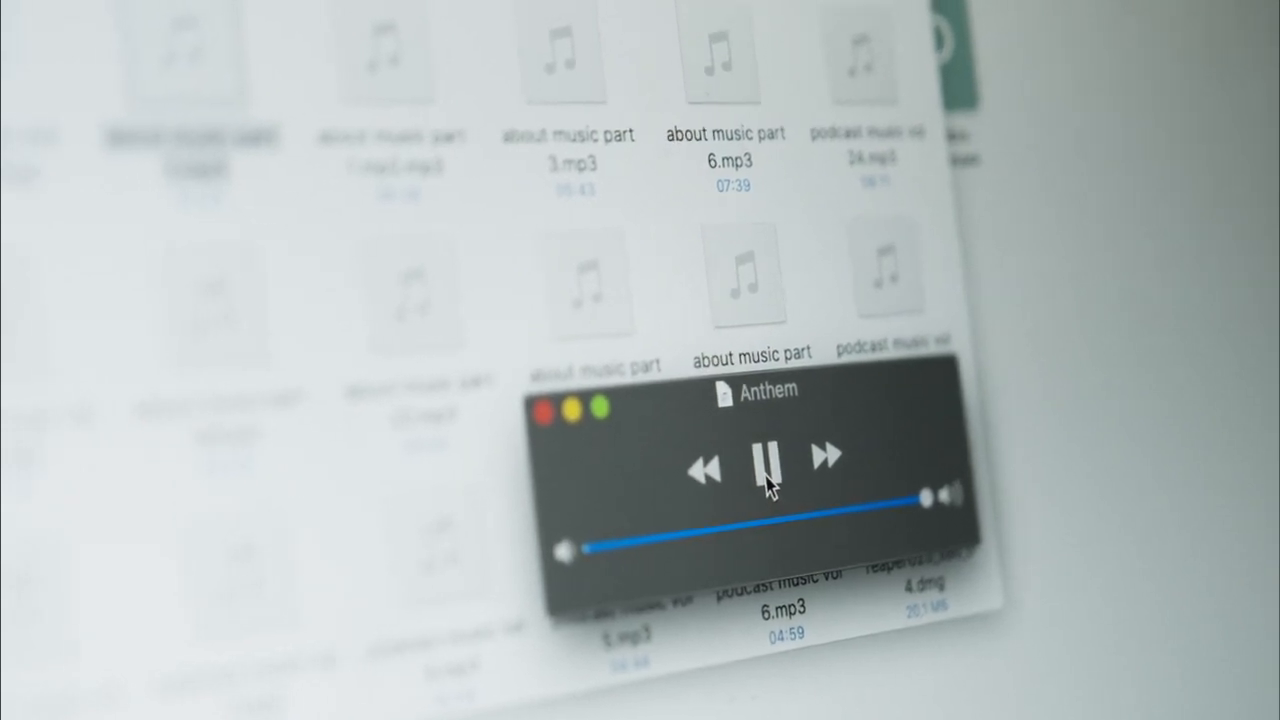
click(742, 460)
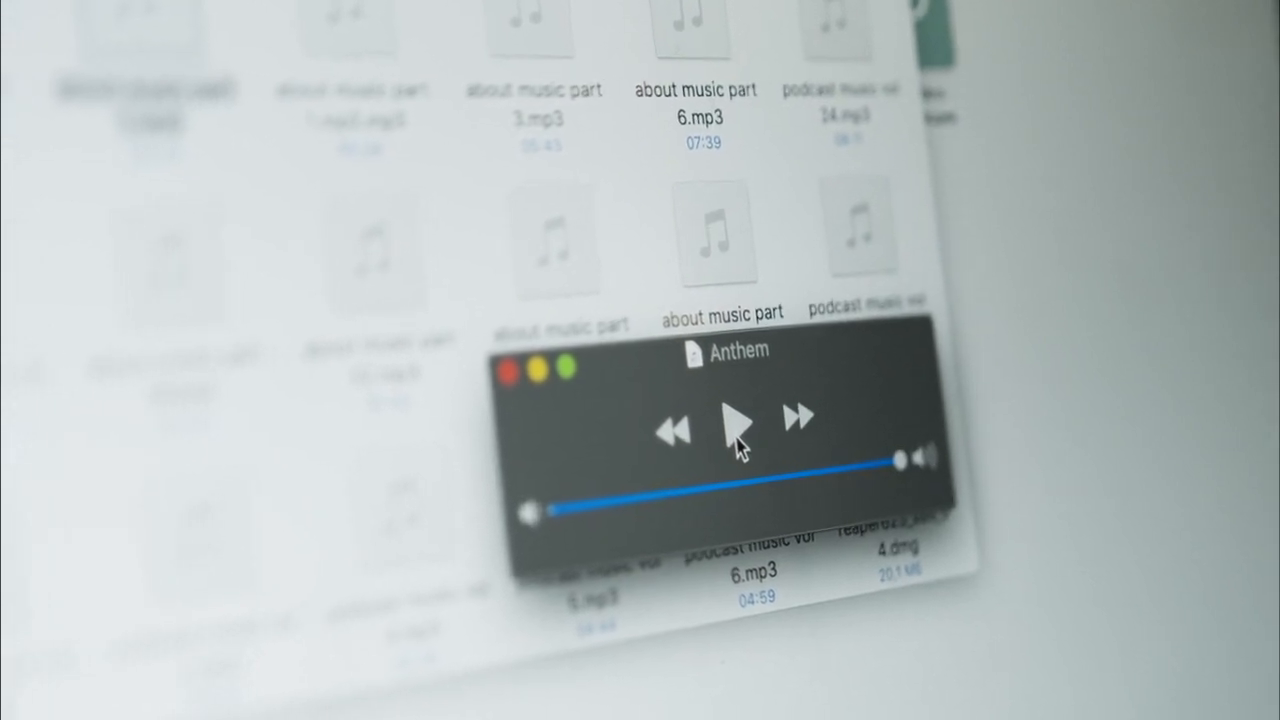
click(736, 425)
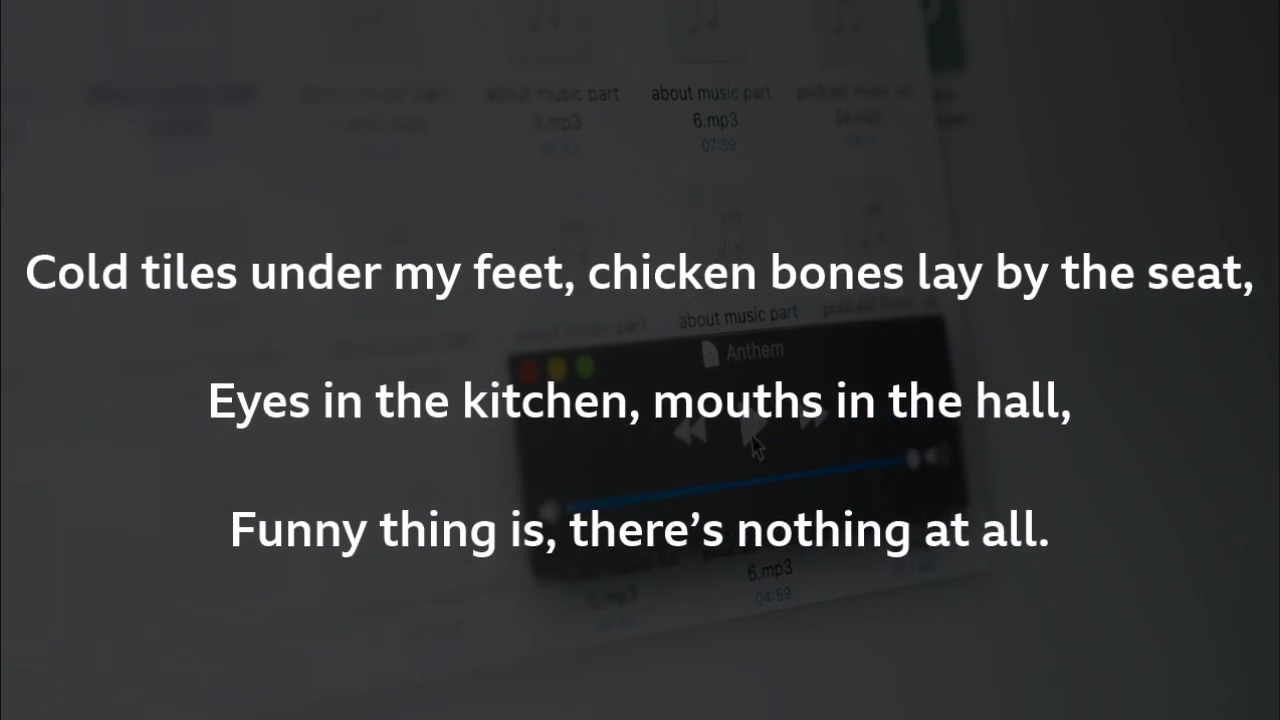
click(738, 430)
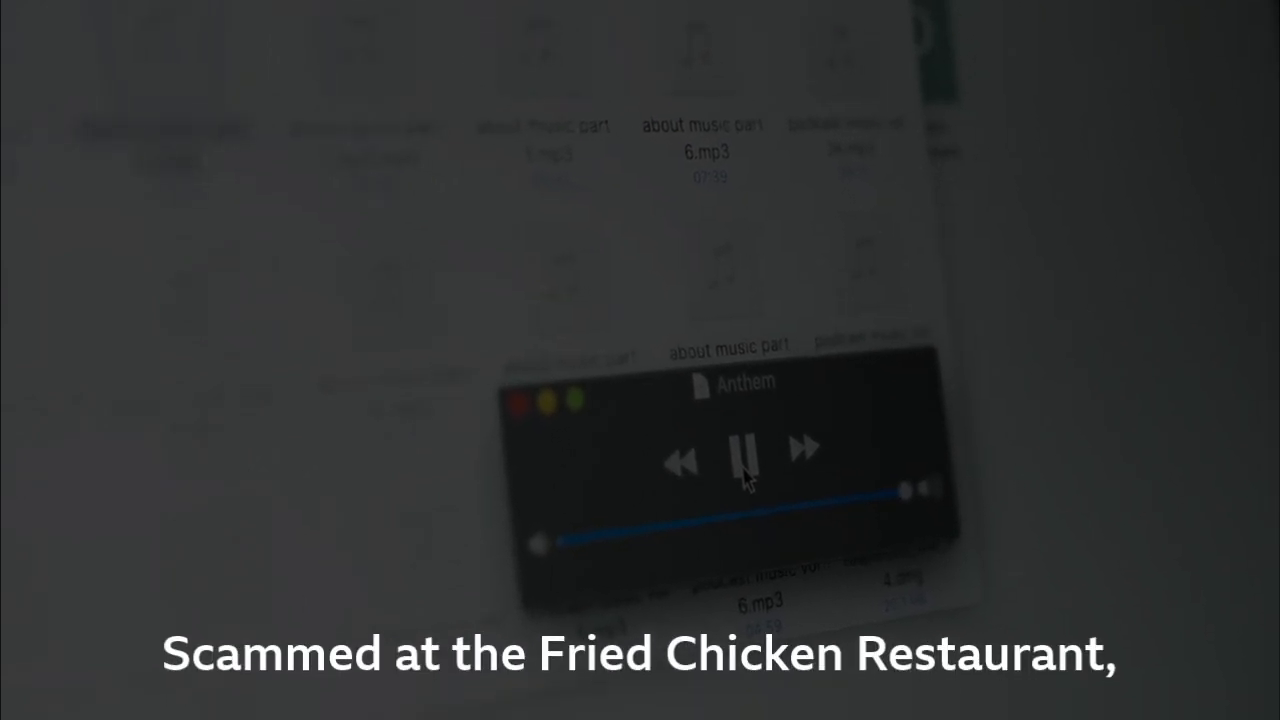
click(723, 440)
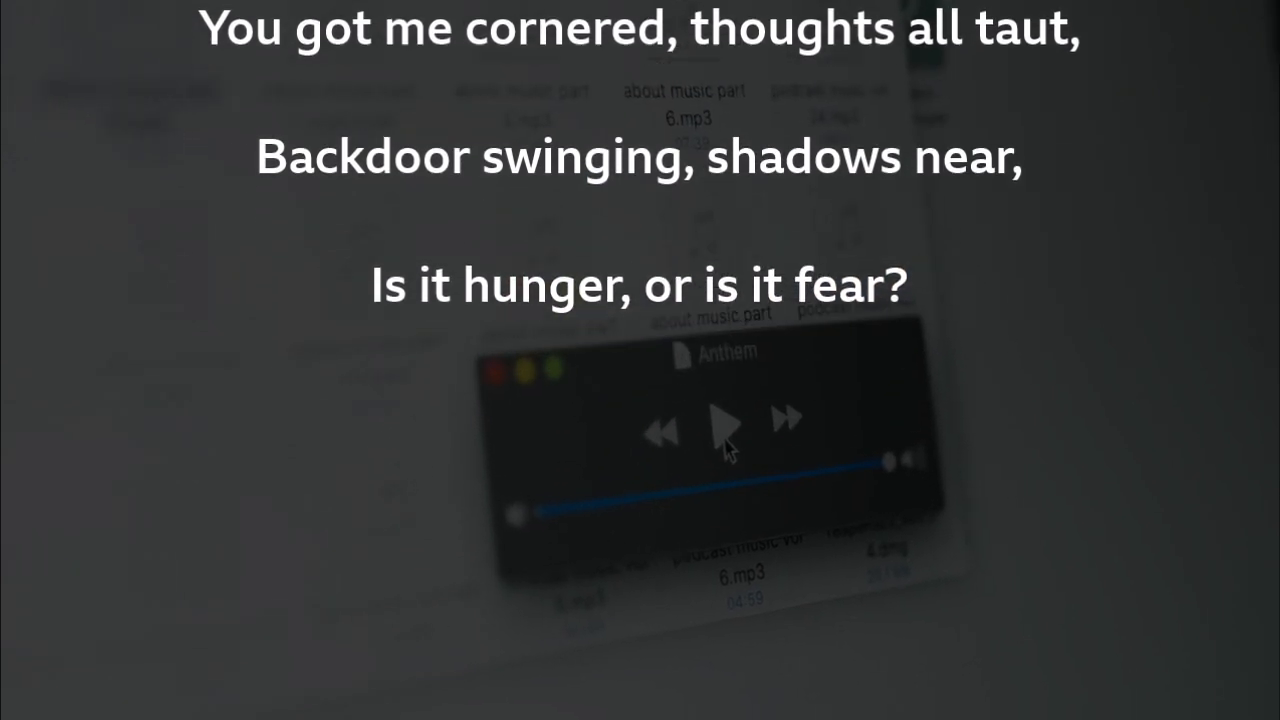
click(738, 430)
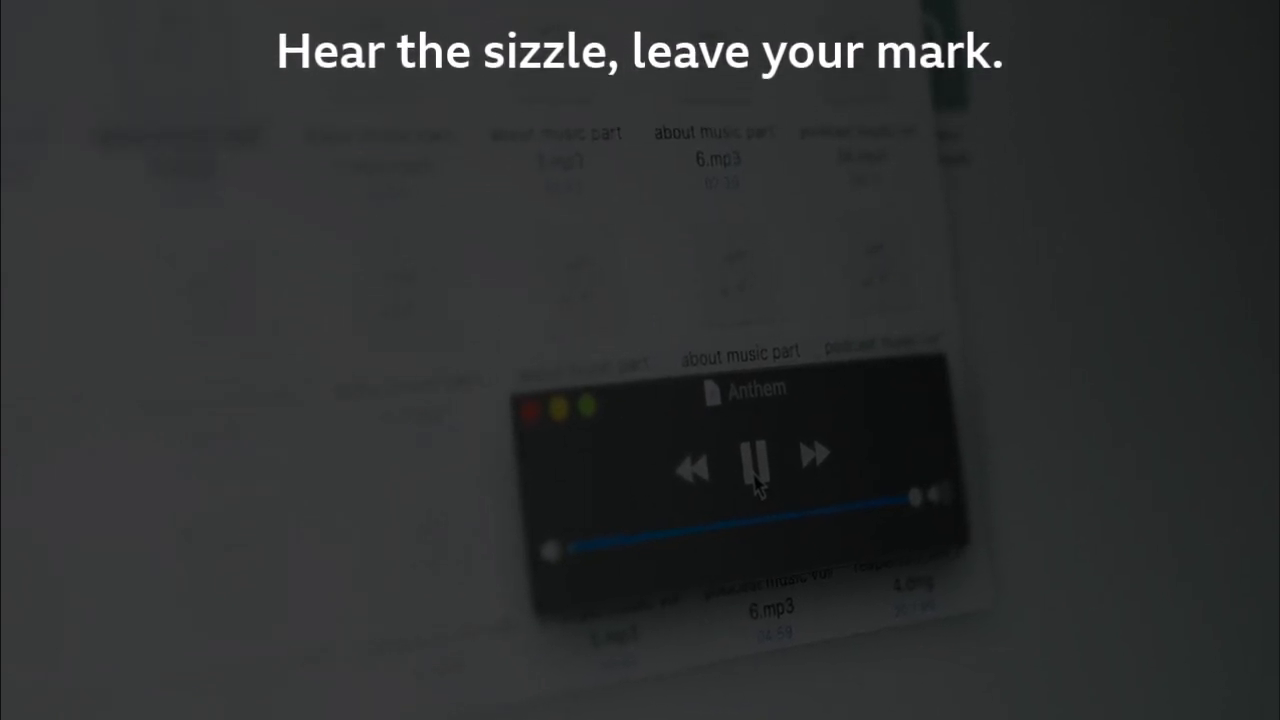
click(720, 432)
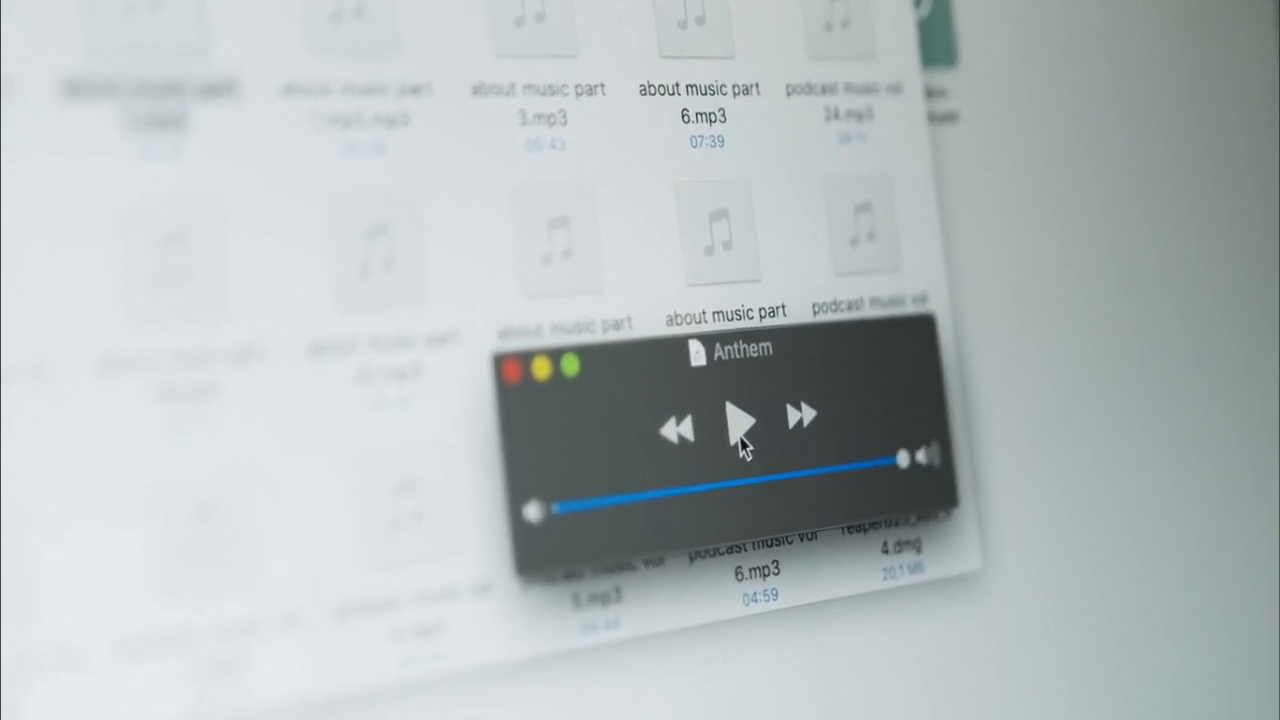
click(730, 428)
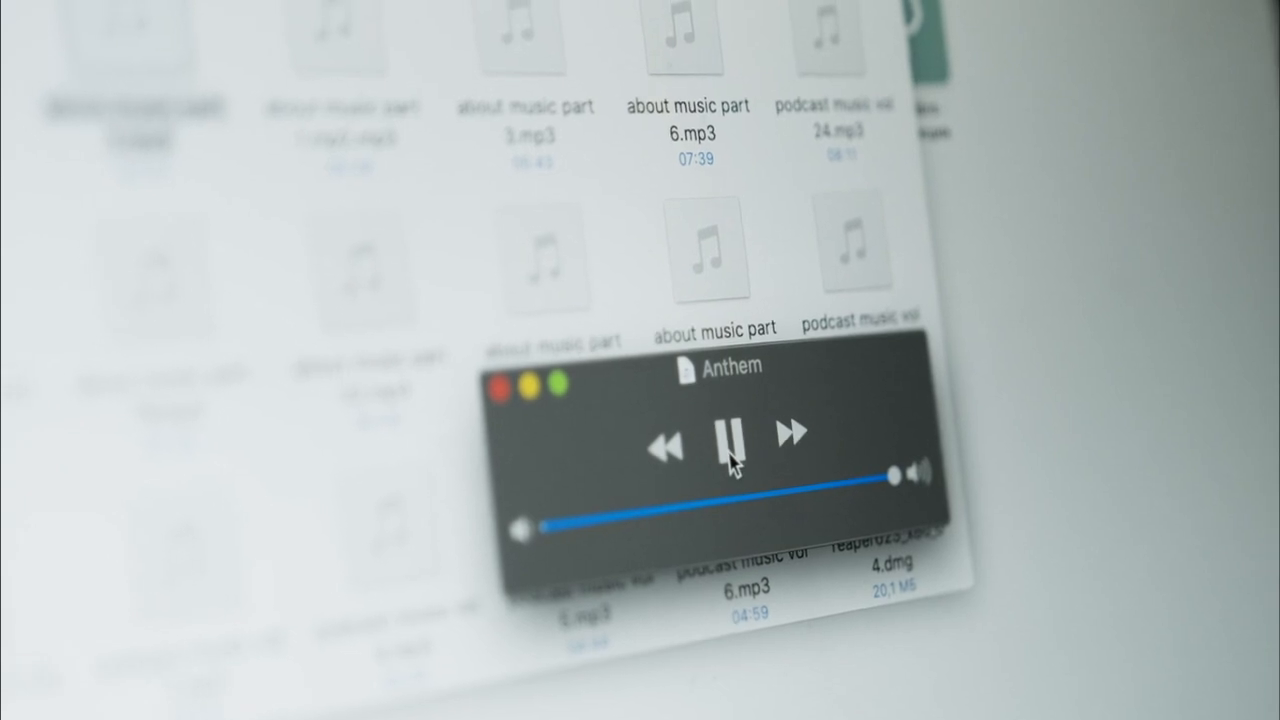